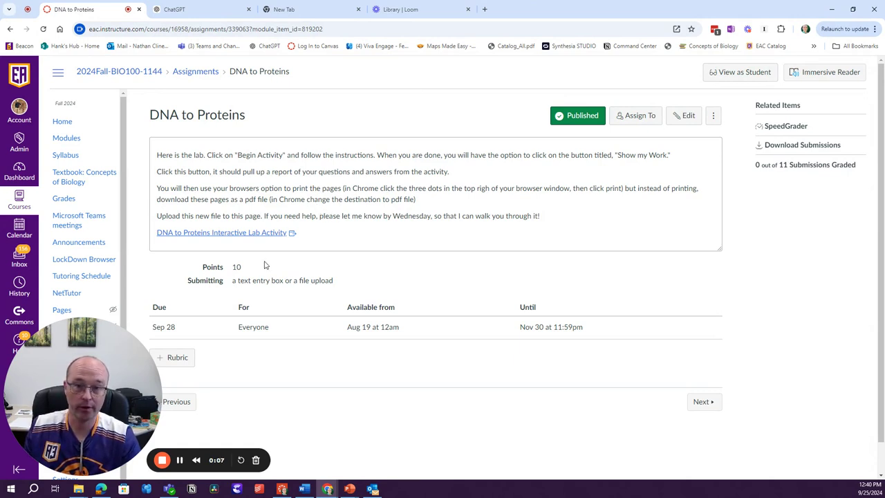
Open the DNA to Proteins Interactive Lab Activity link from the Canvas assignment description.
left_click(234, 233)
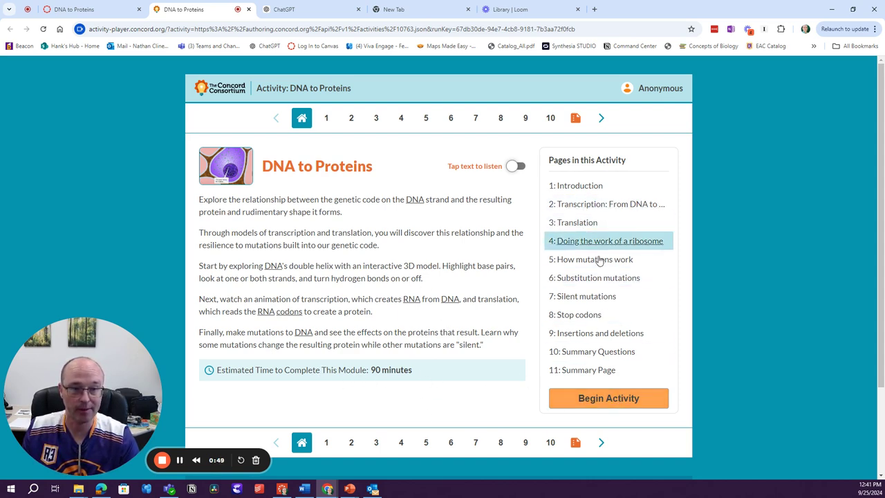
Begin the activity and read Page 1 Introduction down to the A, T, G and C nucleotides.
left_click(606, 398)
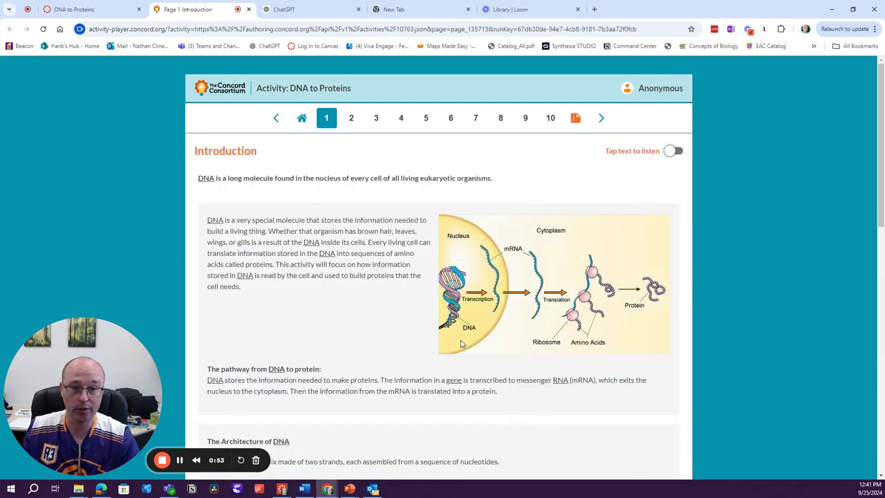
scroll(460, 342, "down", 3)
scroll(460, 339, "up", 3)
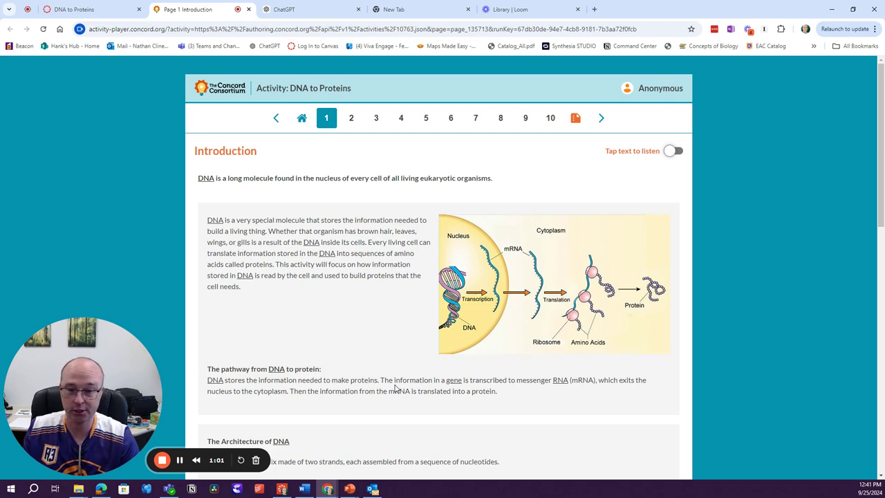
scroll(396, 389, "down", 3)
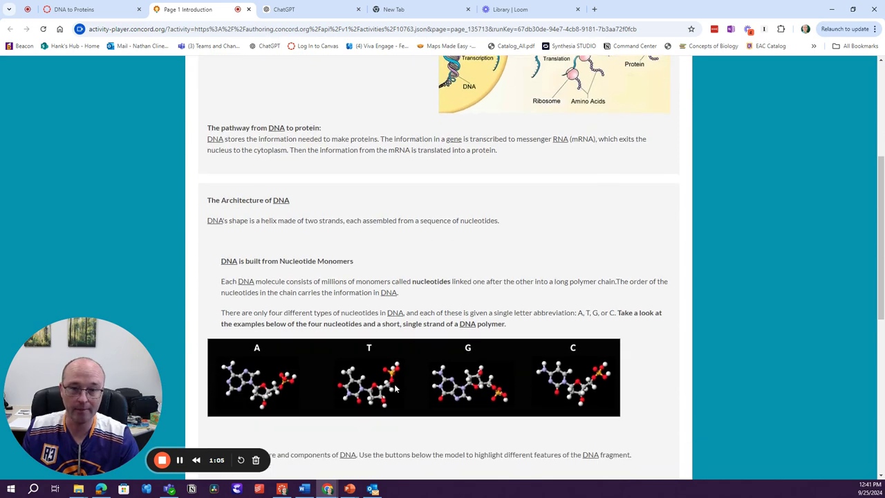
scroll(396, 389, "down", 3)
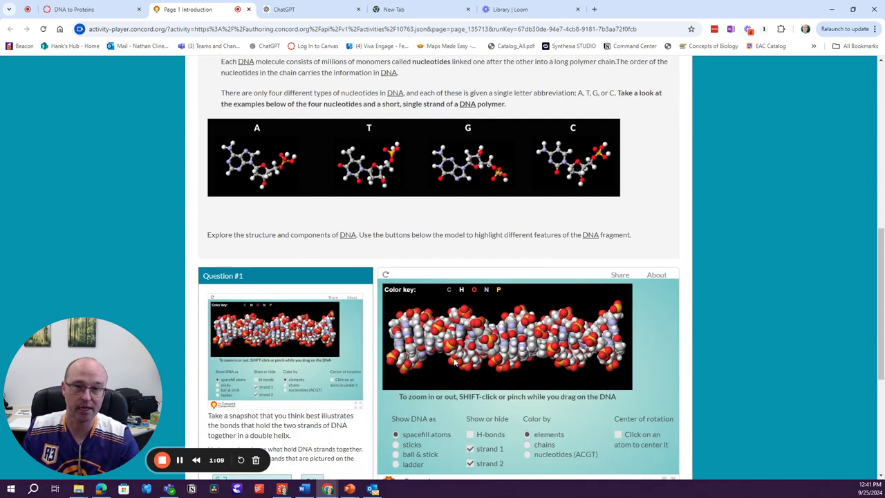
scroll(460, 273, "up", 2)
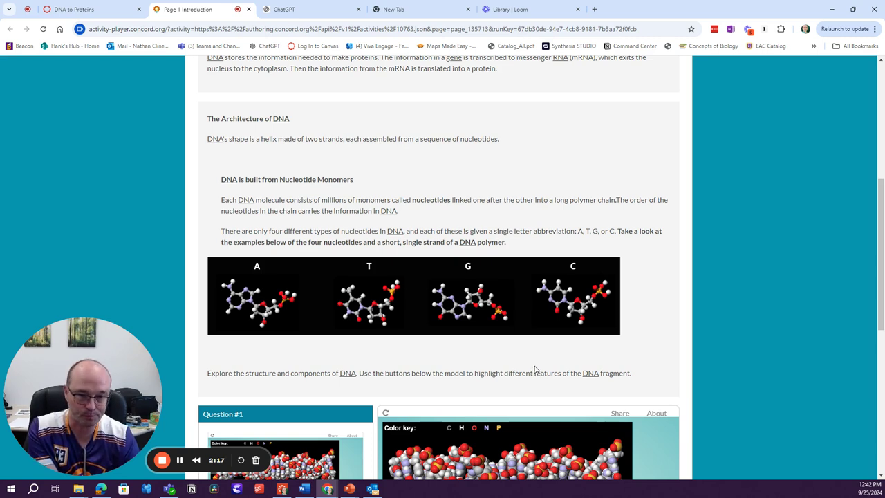
Scroll down to the Question #1 DNA model and its Show DNA as options.
scroll(534, 366, "down", 3)
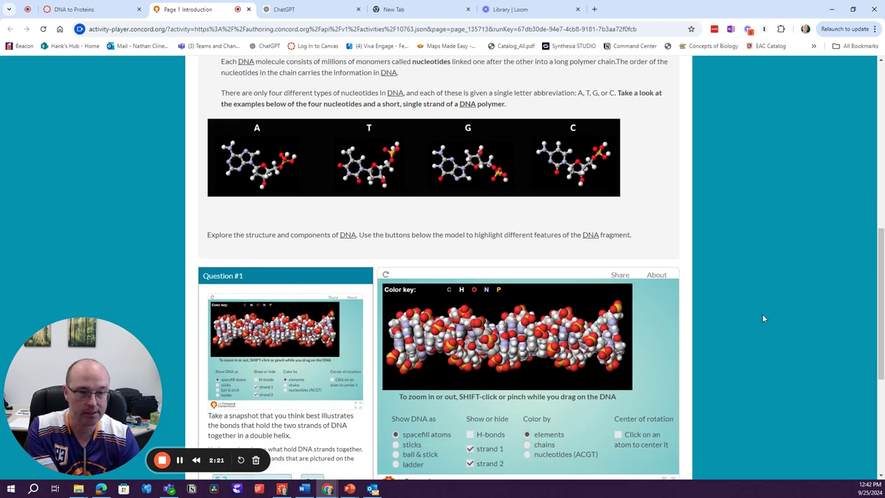
scroll(763, 317, "down", 1)
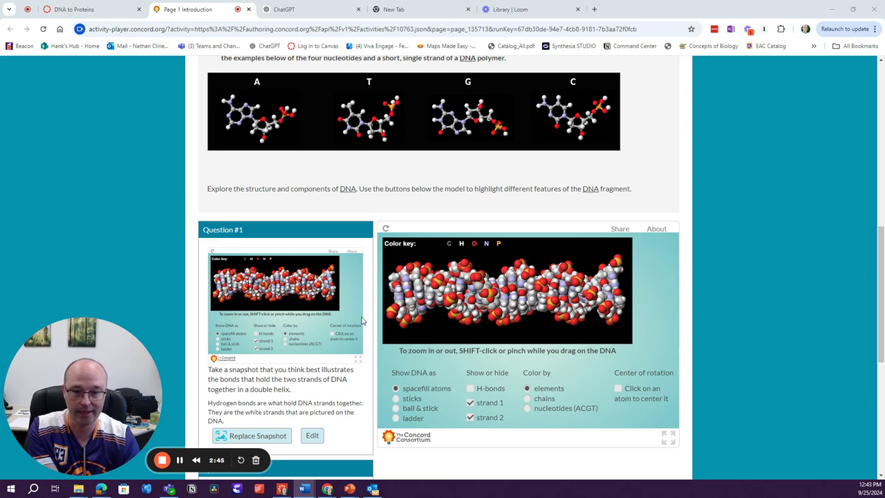
mouse_move(425, 272)
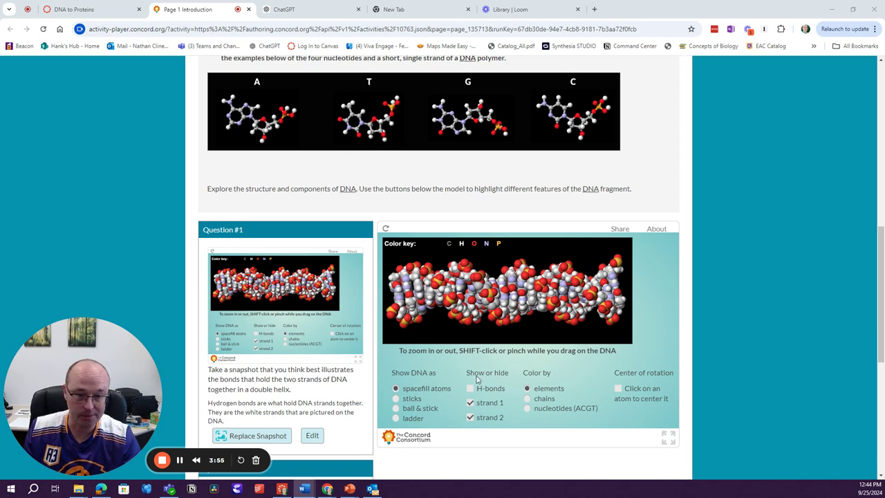
Cycle the Question #1 model through sticks, ball and stick and spacefill, ending on ladder.
left_click(395, 399)
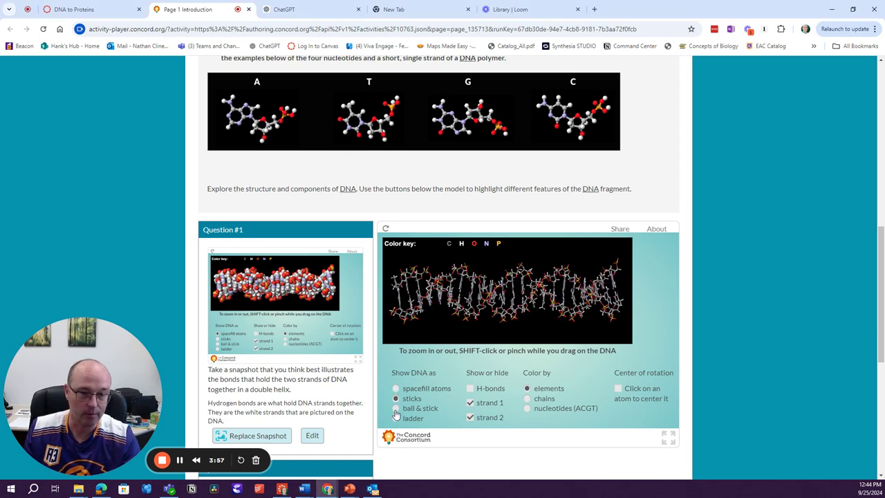
left_click(395, 407)
left_click(396, 419)
left_click(395, 399)
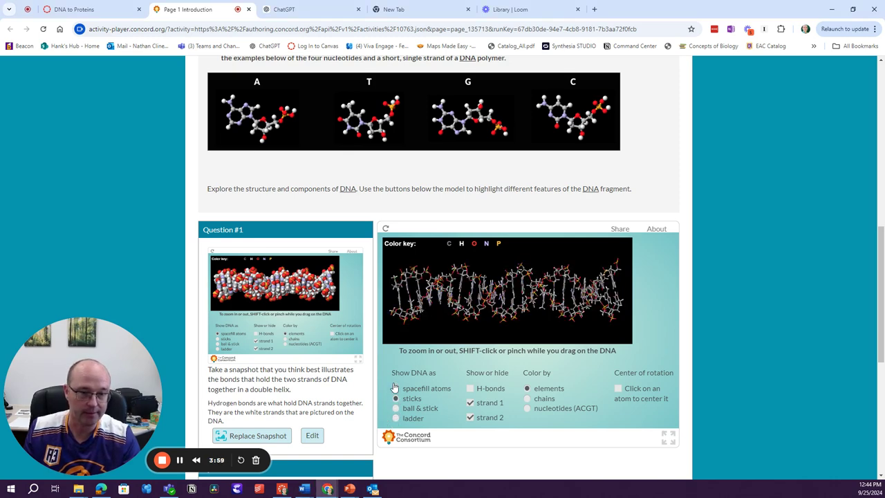
left_click(395, 388)
left_click(395, 408)
left_click(396, 418)
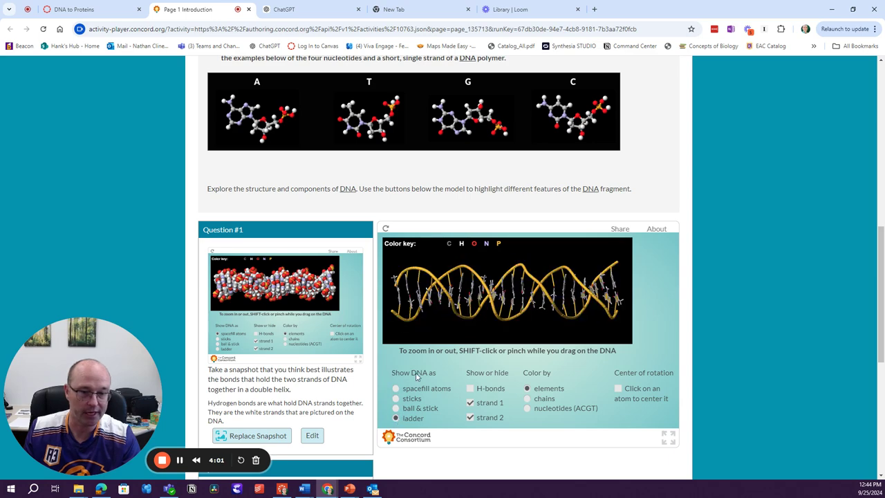
Show H-bonds, toggle strands 1 and 2 back on, and colour by nucleotides (ACGT).
left_click(470, 389)
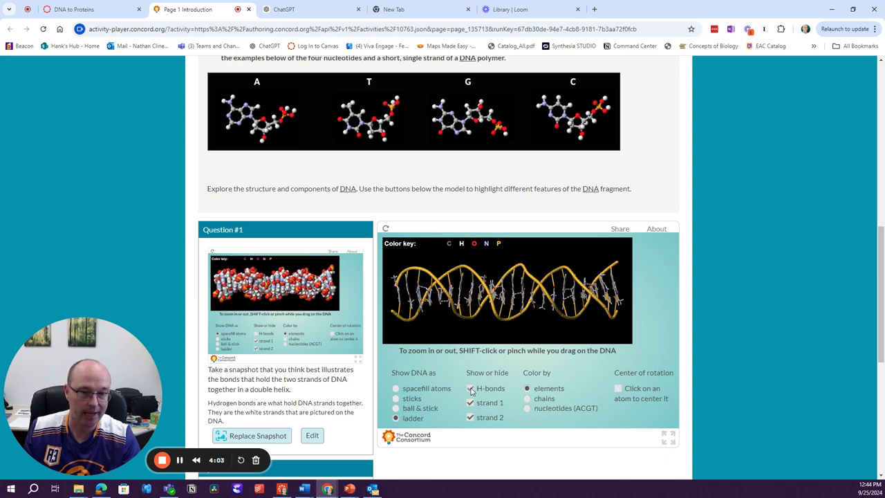
left_click(470, 403)
left_click(471, 403)
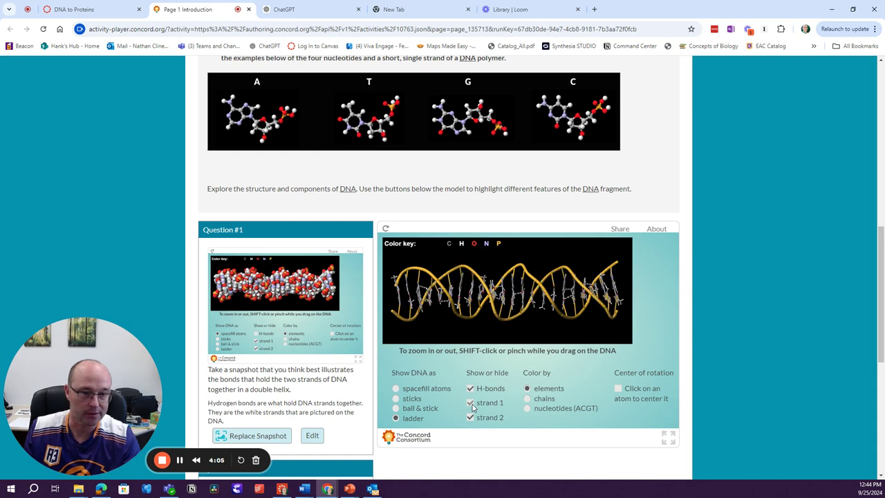
left_click(470, 403)
left_click(470, 418)
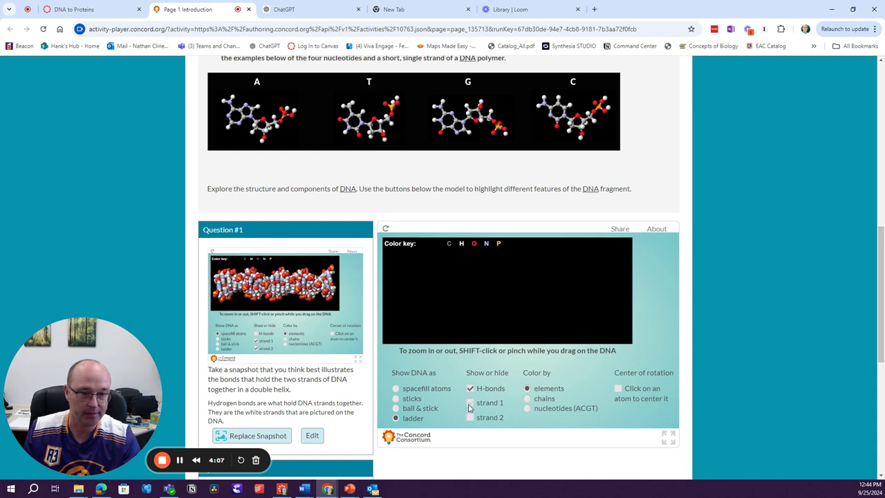
left_click(470, 404)
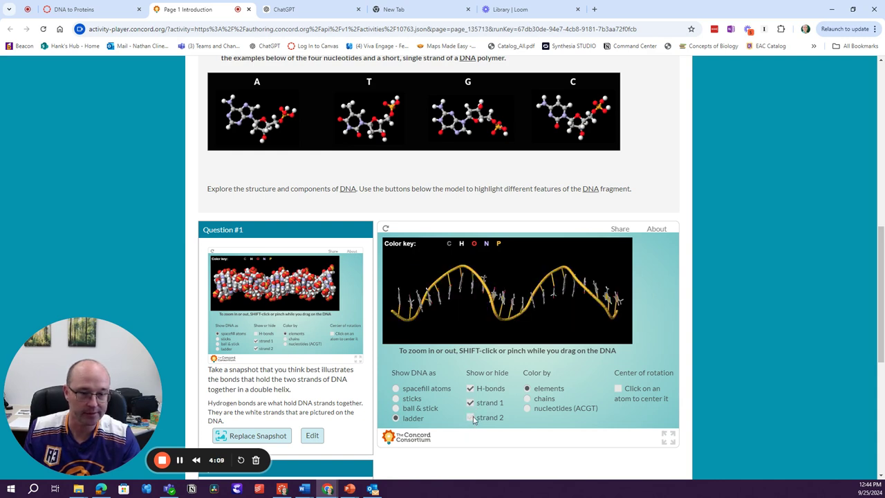
left_click(470, 418)
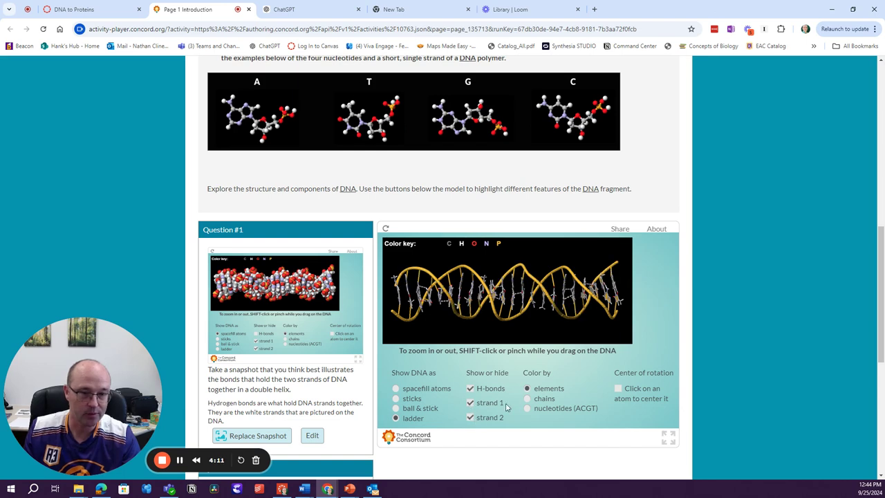
left_click(528, 399)
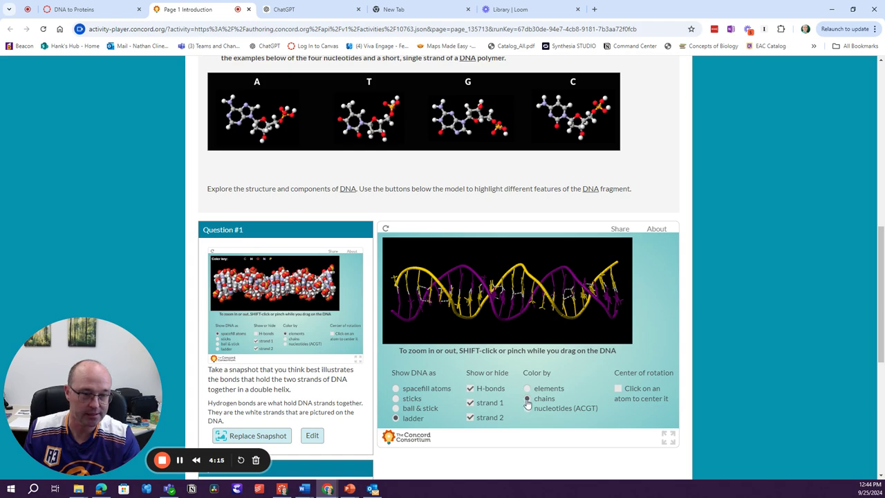
left_click(528, 408)
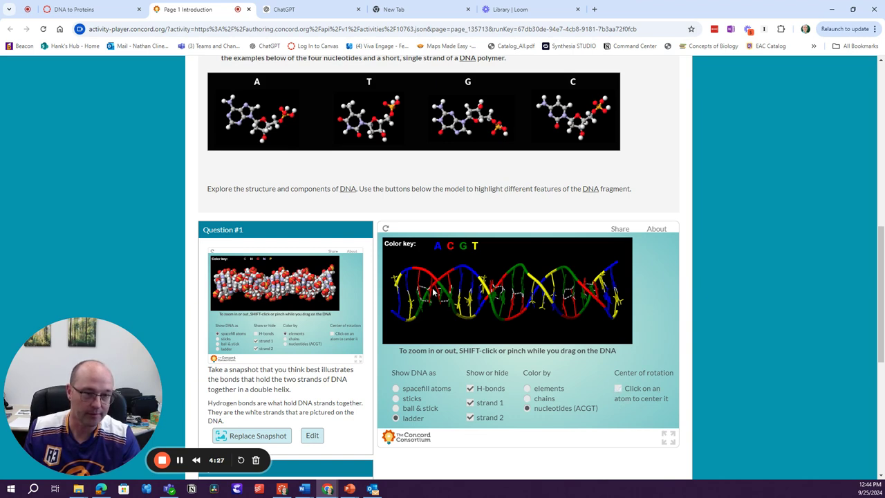
Rotate the DNA ladder diagonally and zoom in and out on the bonds between strands.
left_click_drag(489, 265, 503, 299)
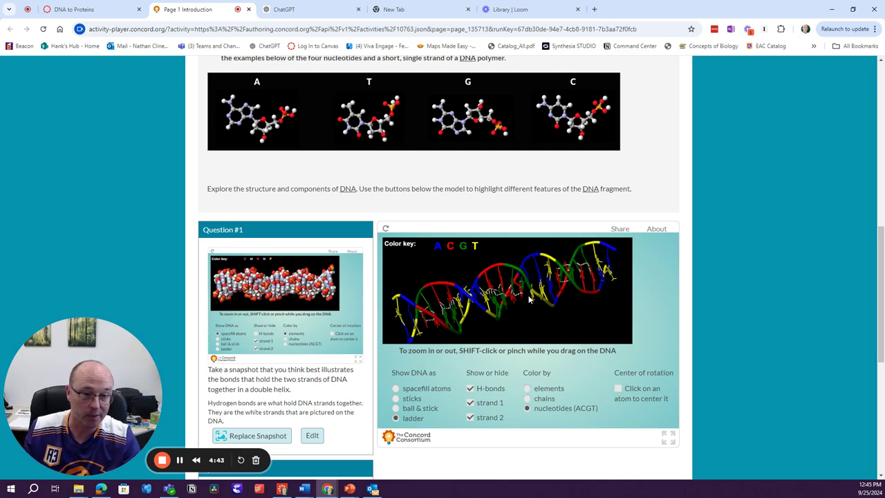
scroll(528, 295, "up", 5)
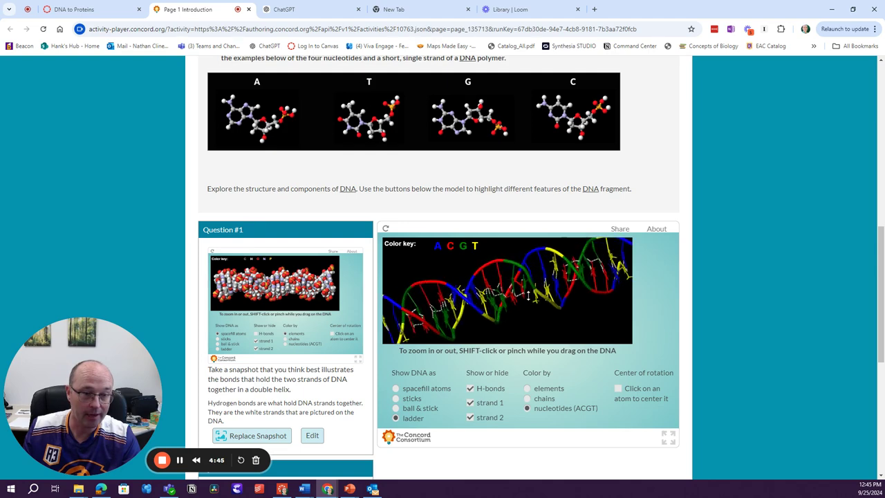
scroll(528, 297, "up", 2)
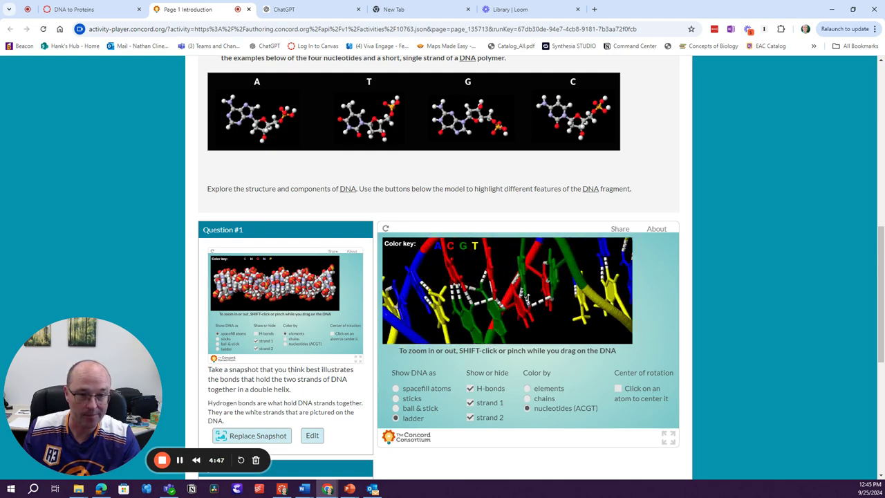
scroll(527, 300, "down", 5)
scroll(527, 299, "up", 5)
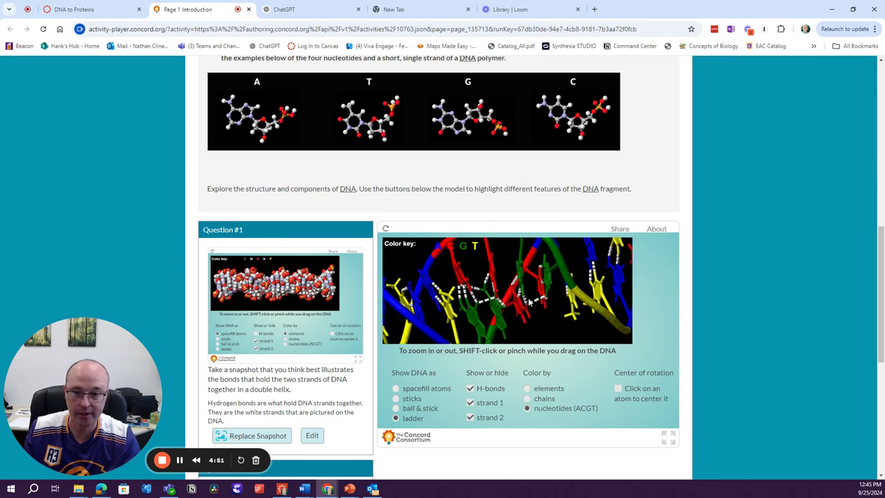
scroll(529, 301, "up", 3)
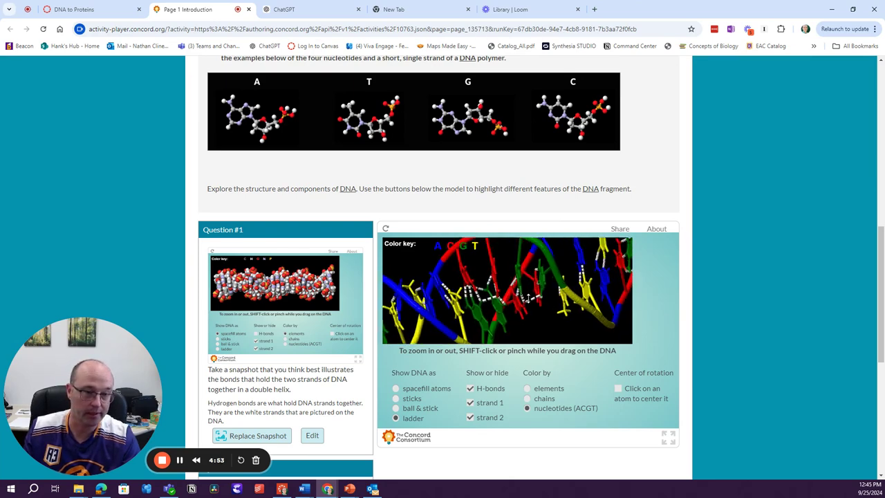
scroll(528, 301, "up", 2)
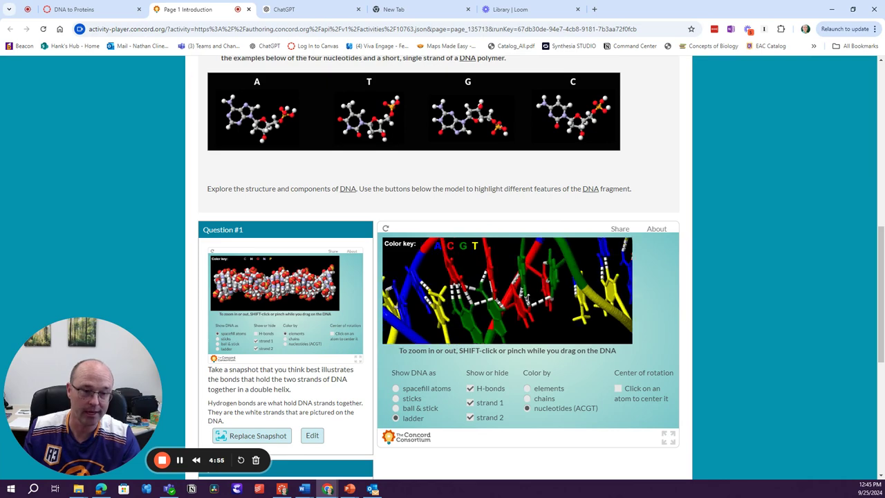
scroll(529, 302, "down", 2)
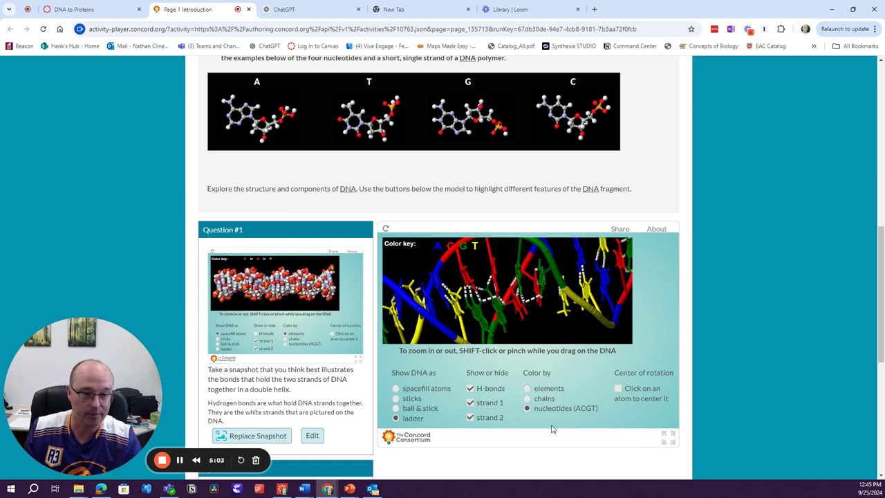
Colour the DNA ladder by chains, rotating it while turning H-bonds off and back on.
left_click_drag(501, 290, 525, 296)
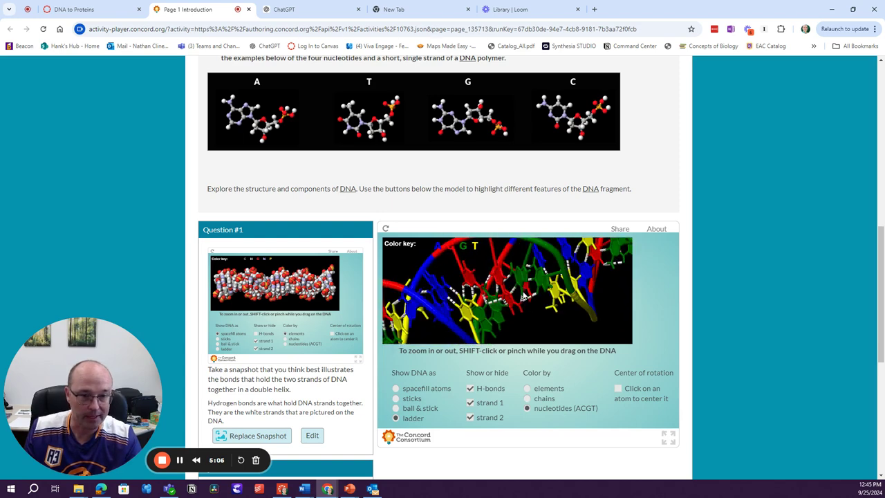
left_click(527, 400)
left_click_drag(485, 311, 513, 317)
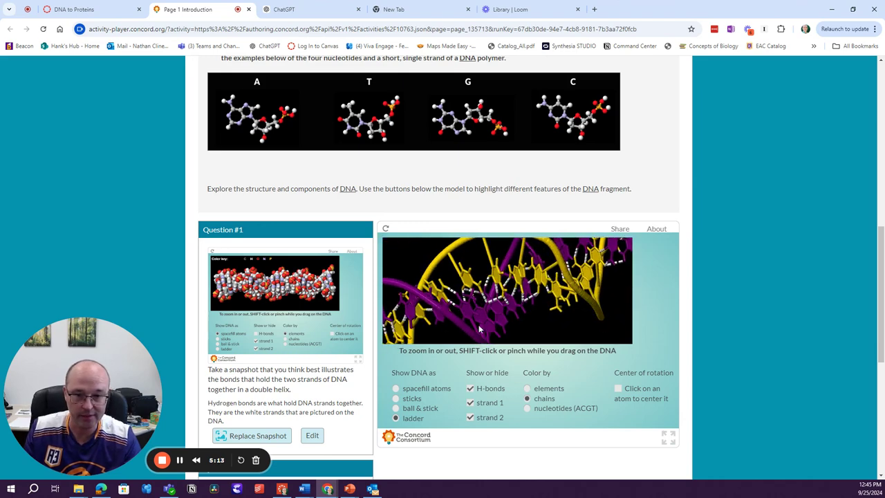
left_click_drag(506, 318, 467, 302)
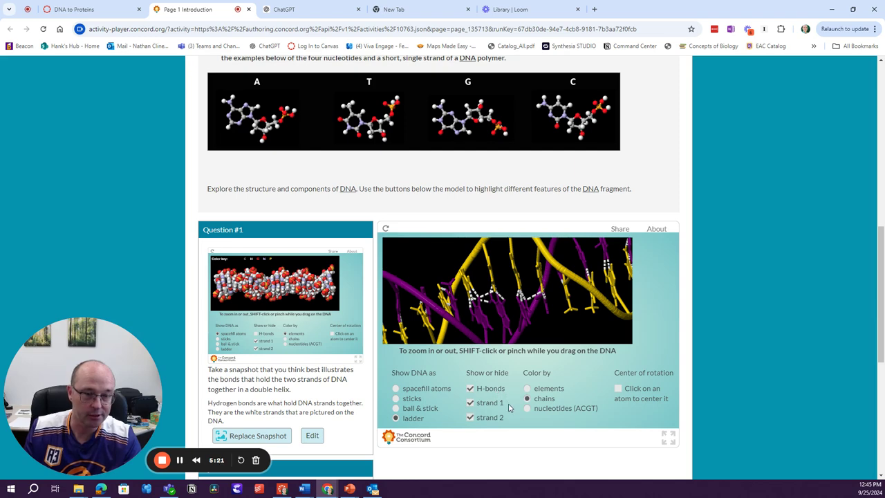
mouse_move(505, 310)
left_mouse_down()
mouse_move(472, 274)
mouse_move(493, 311)
left_mouse_up()
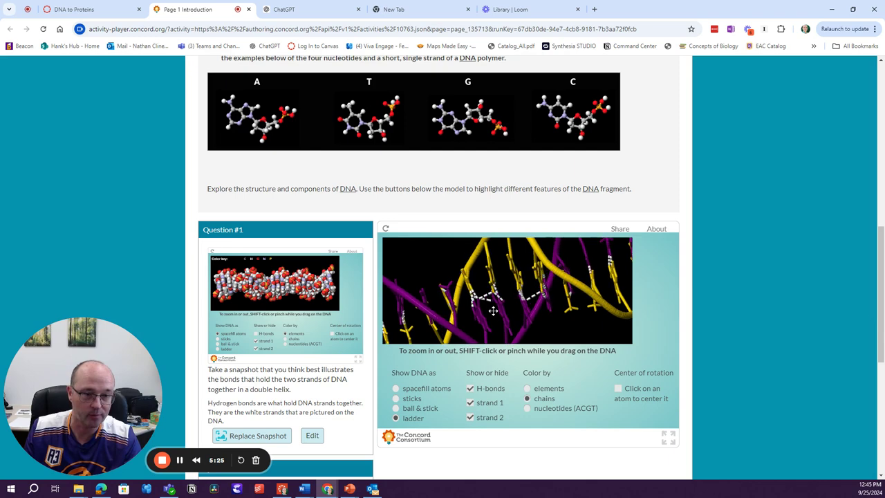
left_click(471, 389)
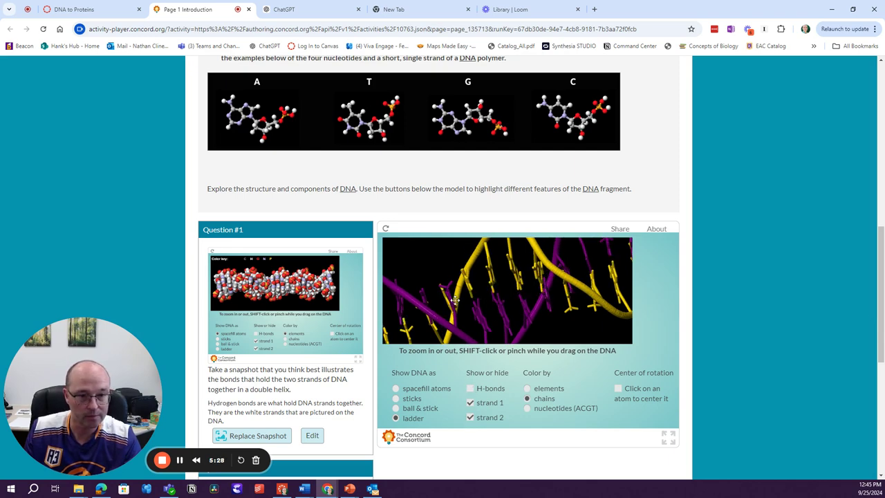
left_click_drag(454, 300, 482, 317)
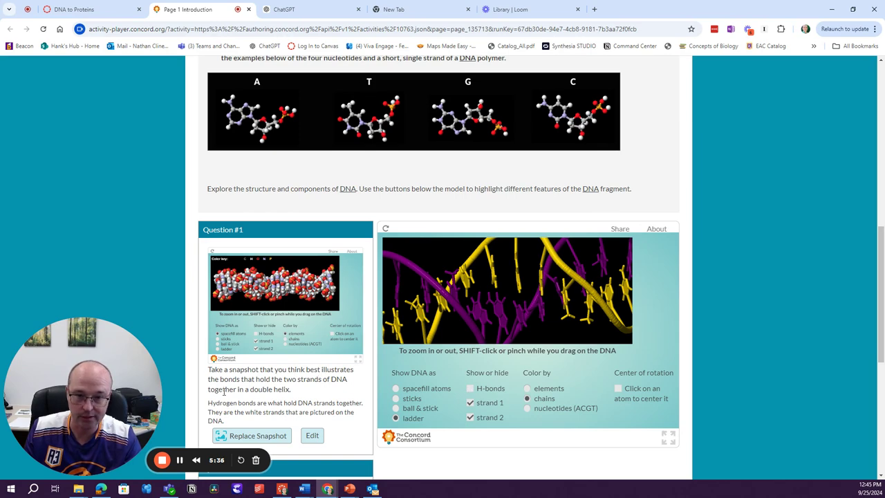
left_click(471, 389)
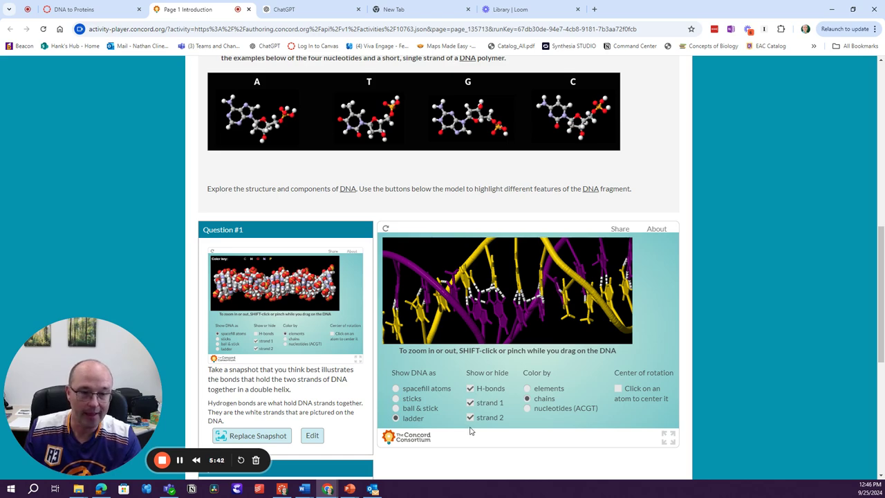
Take and save a new snapshot of the DNA model for Question #1.
left_click(253, 436)
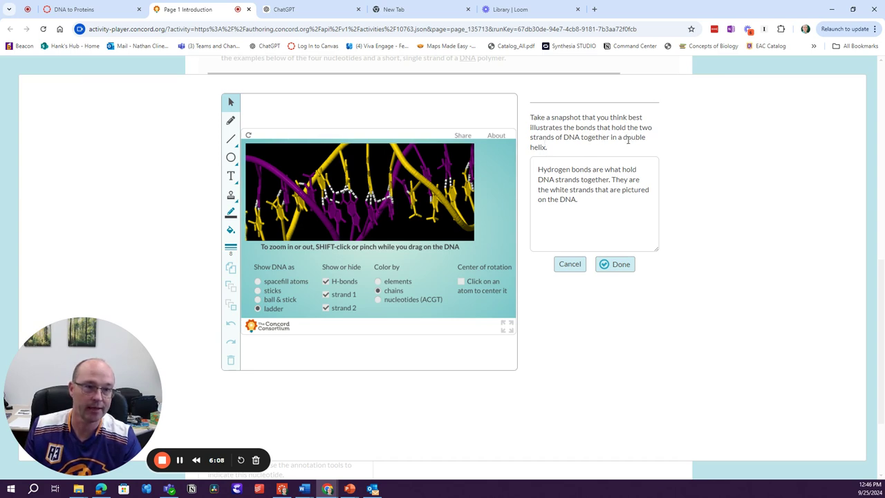
left_click(618, 265)
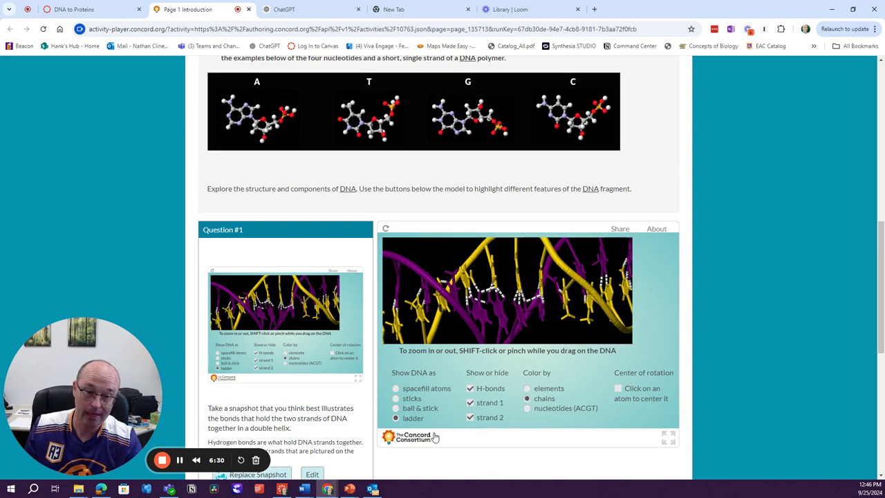
scroll(436, 436, "down", 2)
scroll(435, 436, "down", 4)
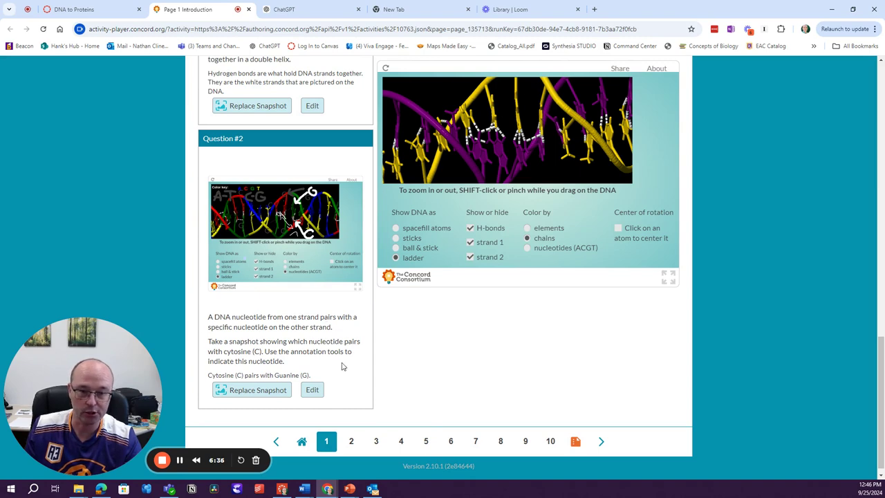
Review the answers on page 2 and page 3, Translation.
left_click(348, 448)
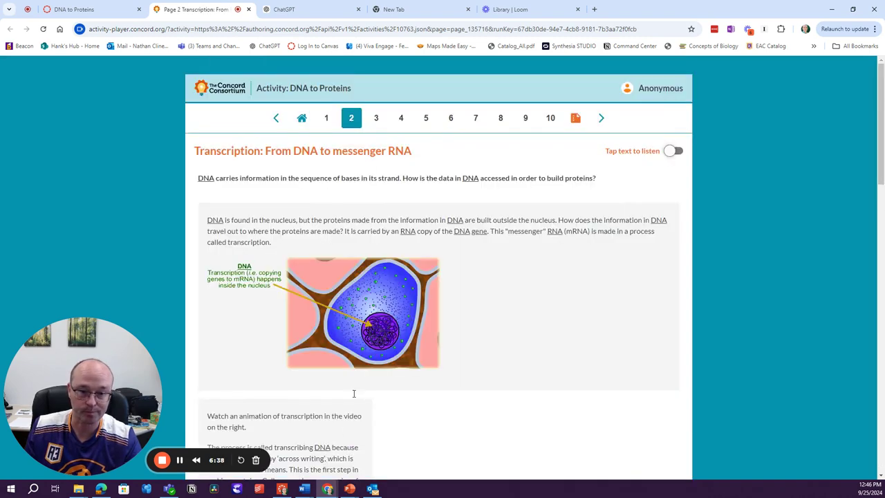
scroll(367, 395, "down", 2)
scroll(367, 395, "down", 2)
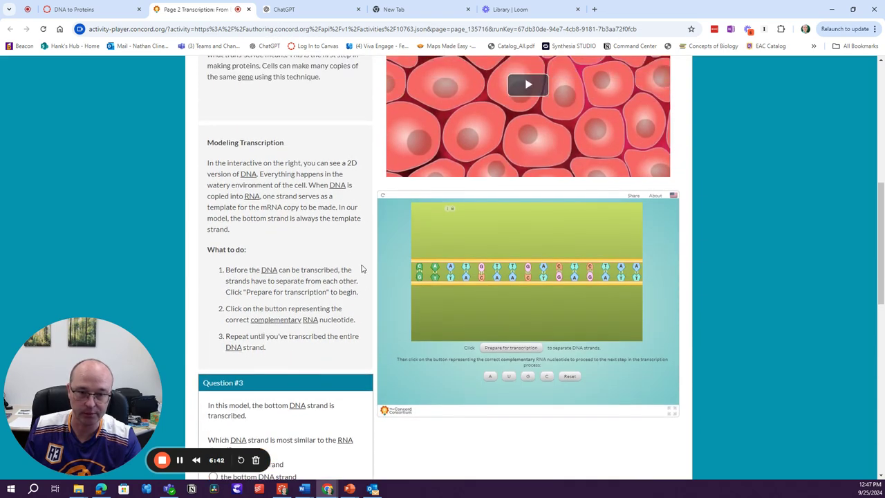
scroll(361, 268, "down", 3)
scroll(361, 268, "down", 1)
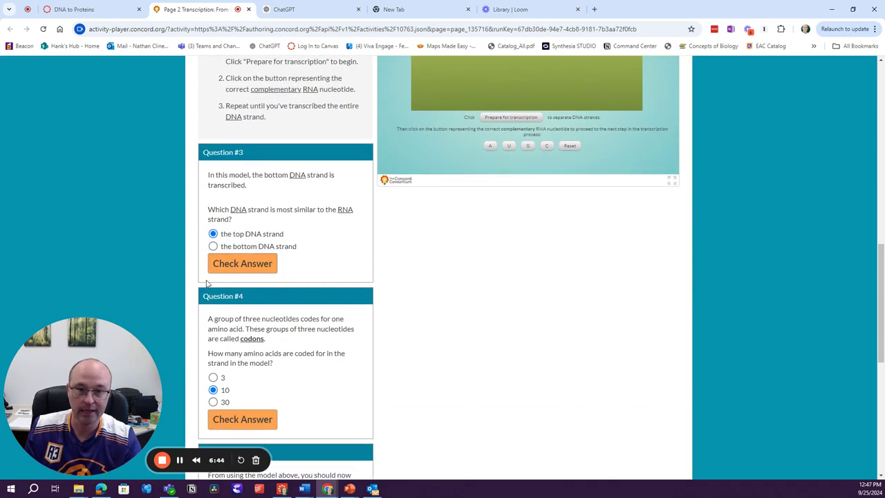
scroll(352, 390, "down", 6)
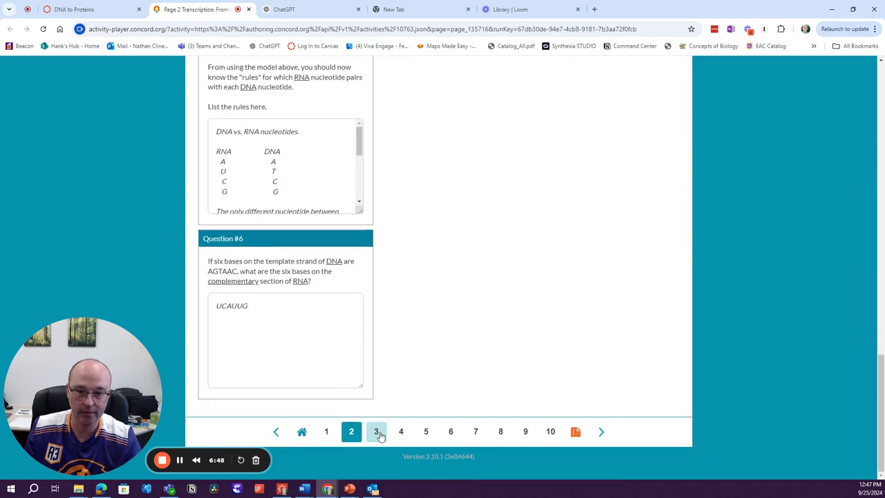
left_click(376, 431)
scroll(376, 408, "down", 12)
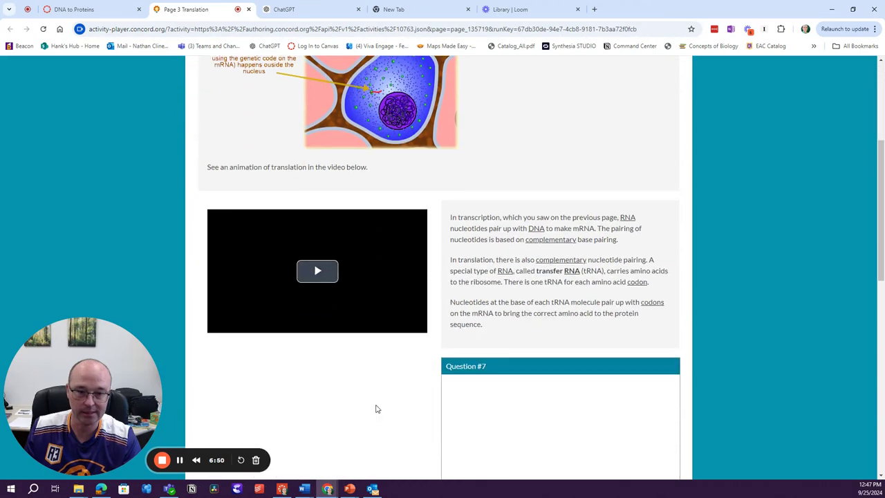
scroll(376, 409, "down", 2)
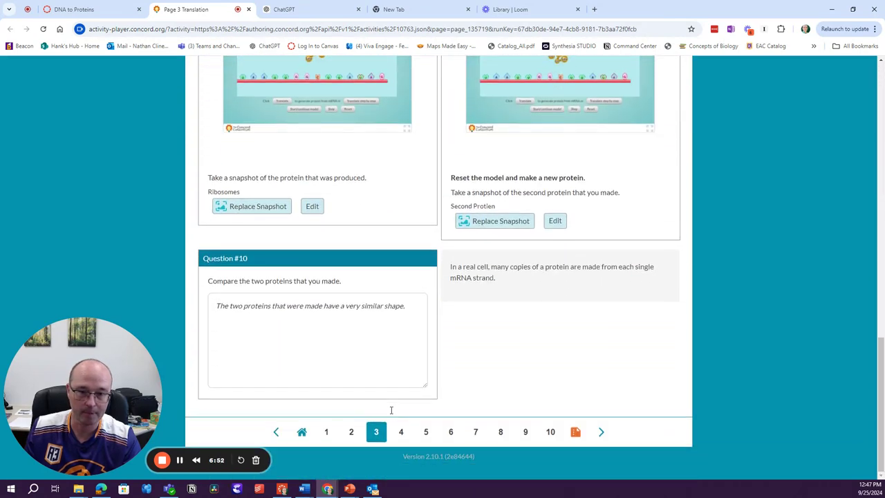
Review page 5, How mutations work, and page 7, Silent mutations.
left_click(426, 431)
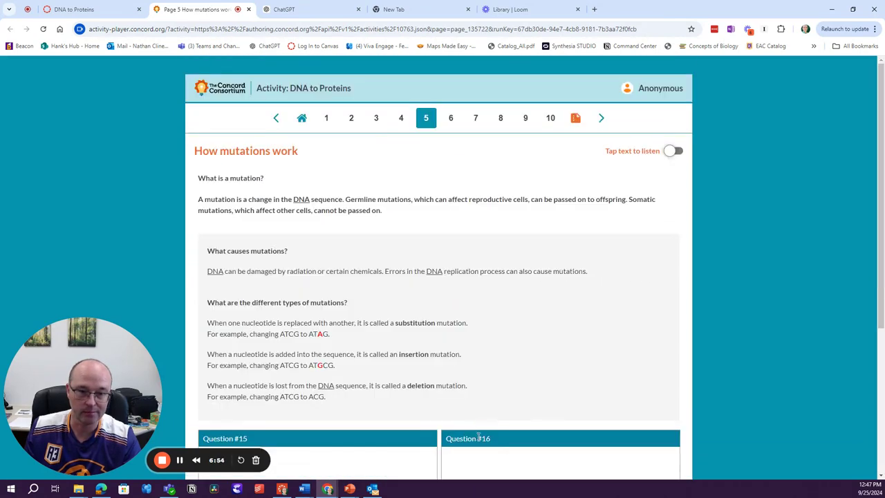
scroll(403, 425, "down", 3)
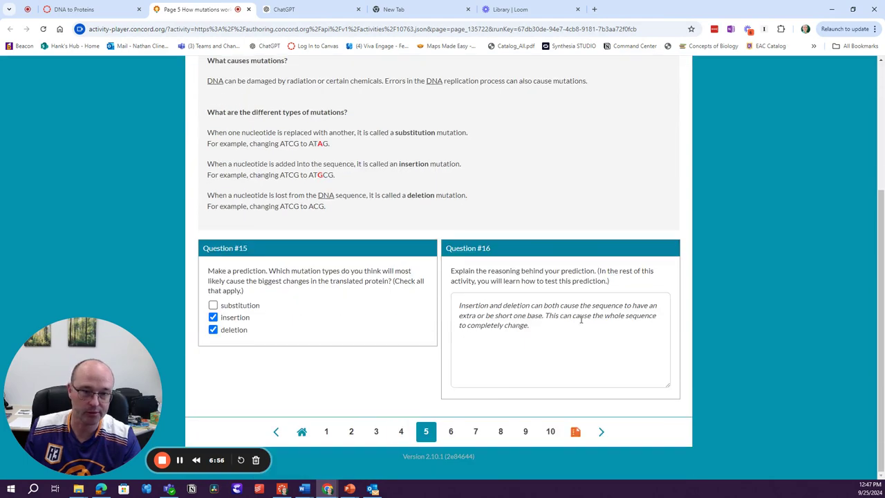
left_click(475, 431)
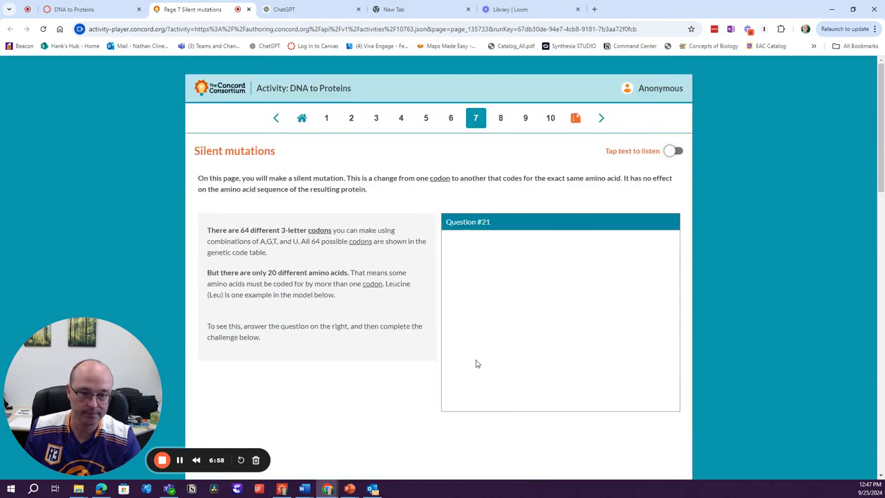
scroll(477, 363, "down", 2)
scroll(478, 370, "down", 2)
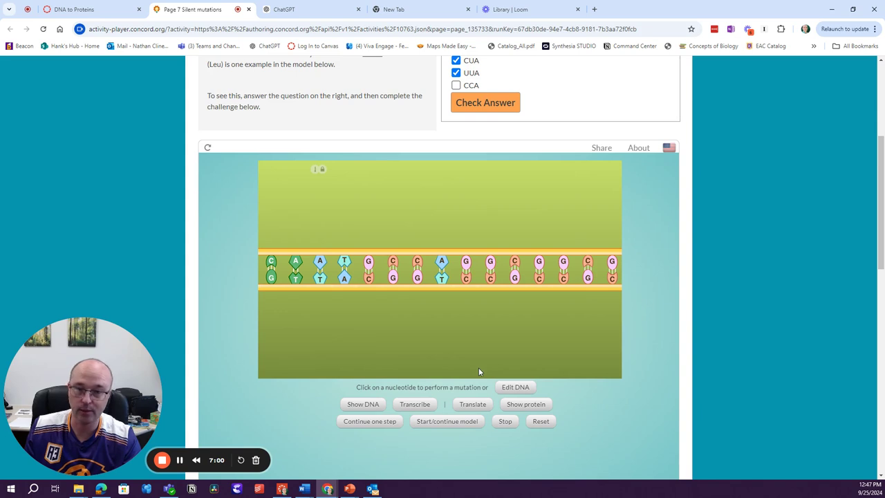
scroll(468, 373, "up", 2)
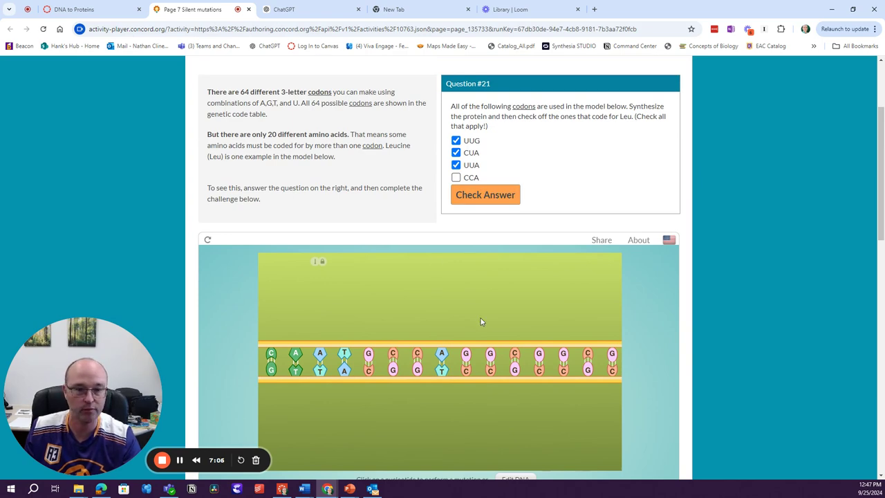
scroll(469, 333, "down", 3)
scroll(450, 354, "down", 10)
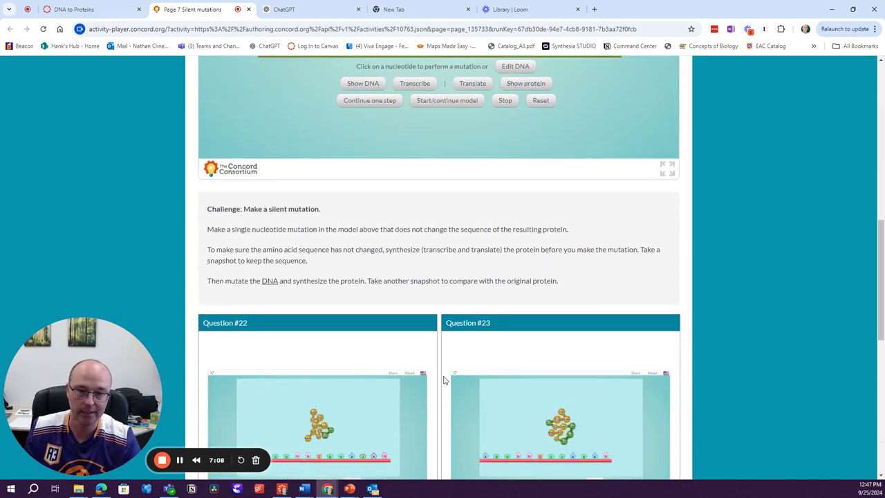
scroll(446, 382, "down", 3)
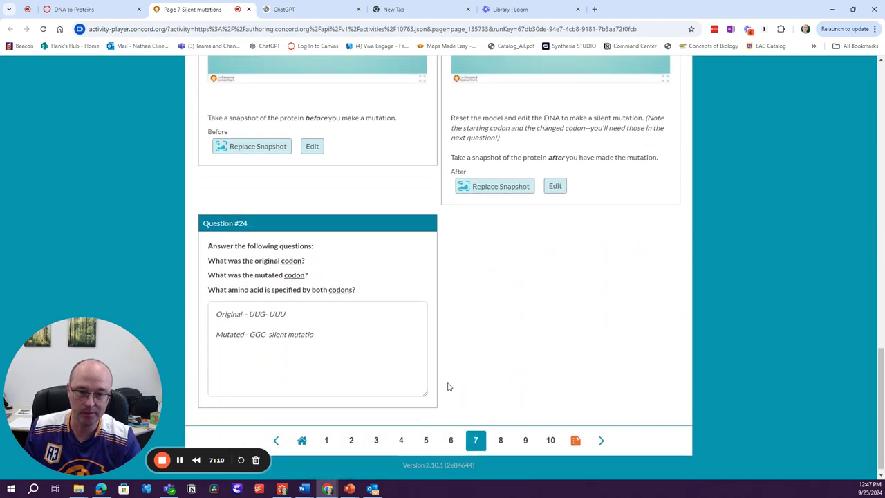
Go to page 10, the Summary Questions, and scroll through its answers.
left_click(549, 432)
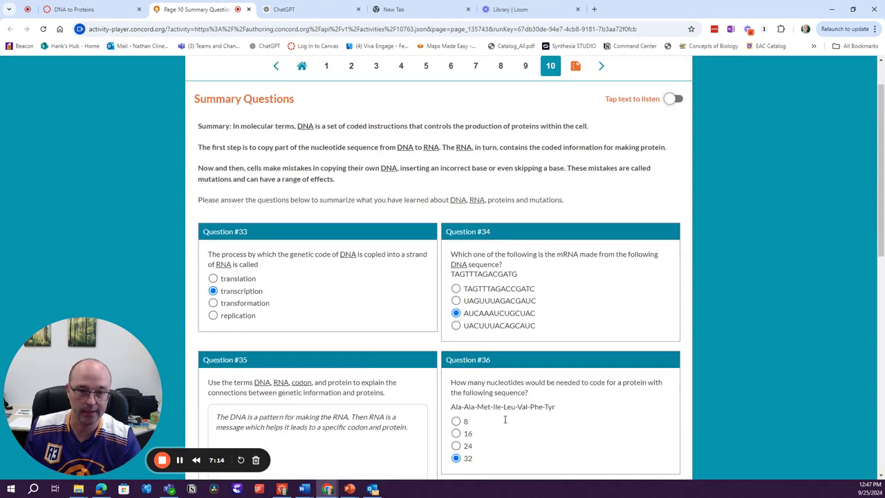
scroll(505, 419, "down", 5)
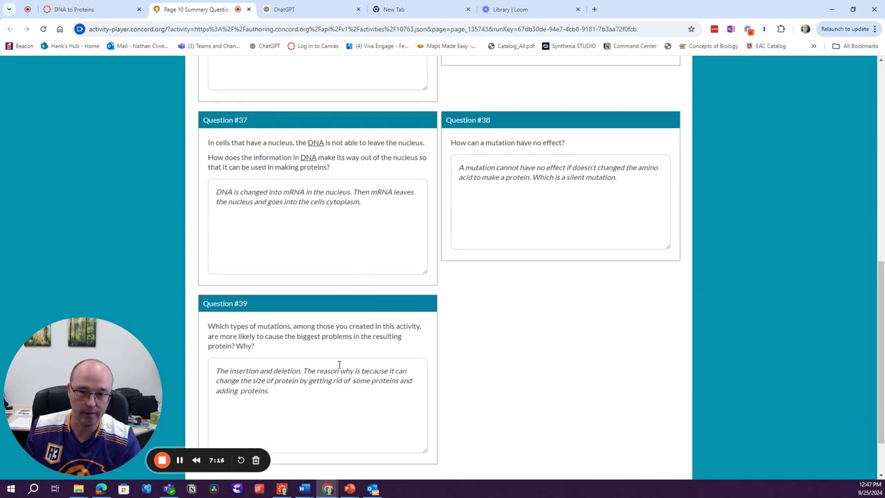
scroll(609, 411, "down", 3)
On page 11, check the Summary of Work table and open Show My Work.
left_click(604, 432)
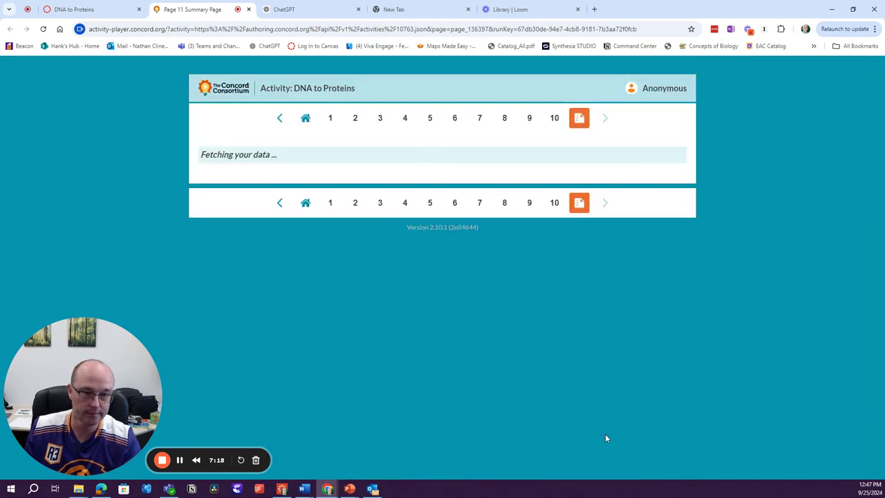
scroll(479, 337, "down", 2)
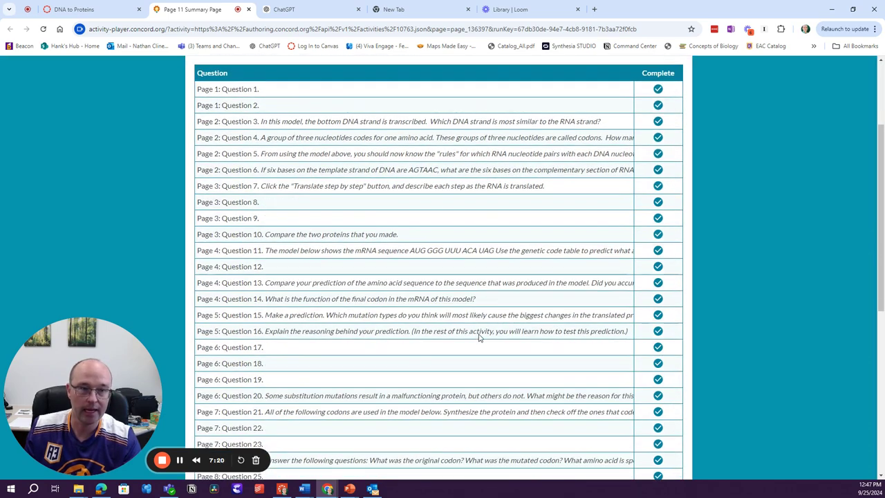
scroll(479, 336, "up", 2)
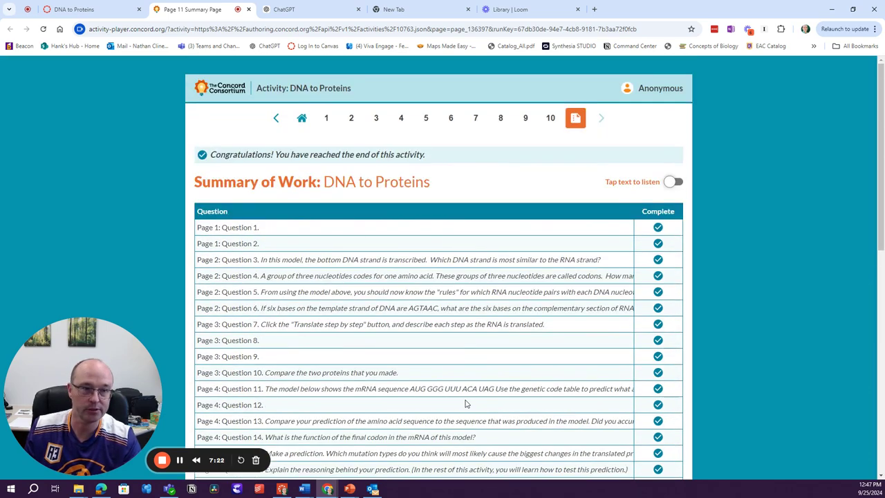
scroll(453, 401, "down", 7)
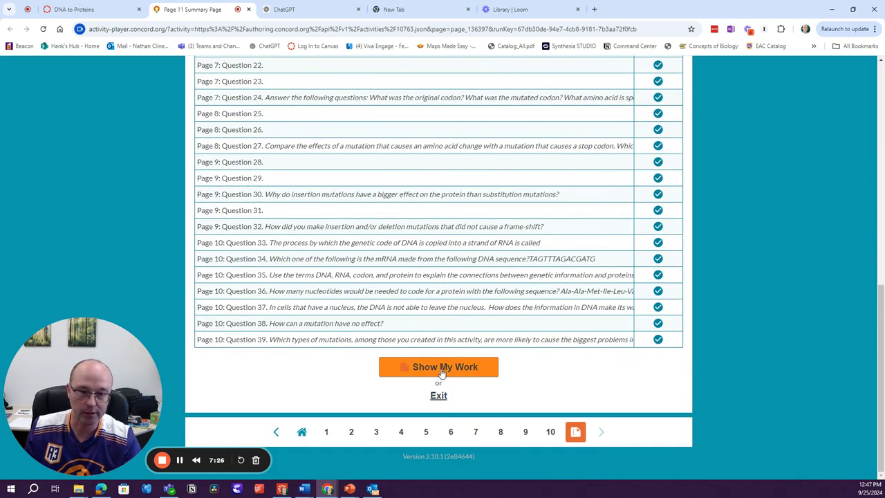
left_click(443, 370)
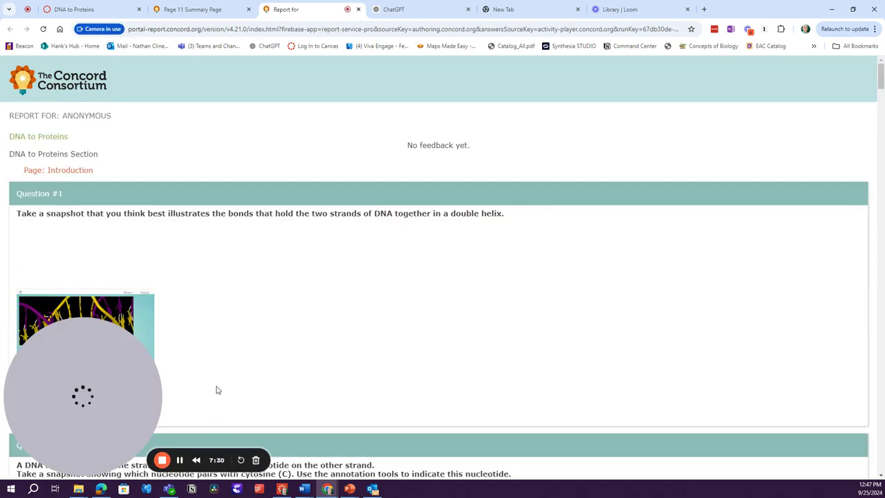
scroll(439, 338, "down", 3)
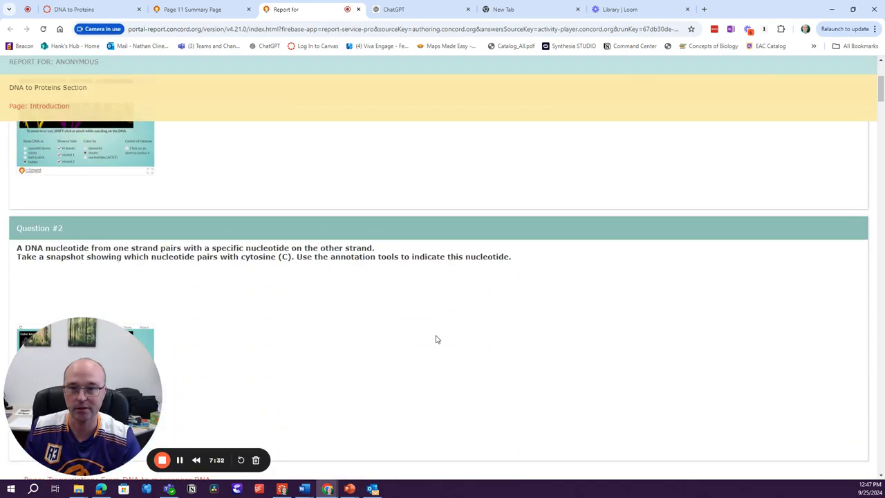
scroll(436, 338, "up", 3)
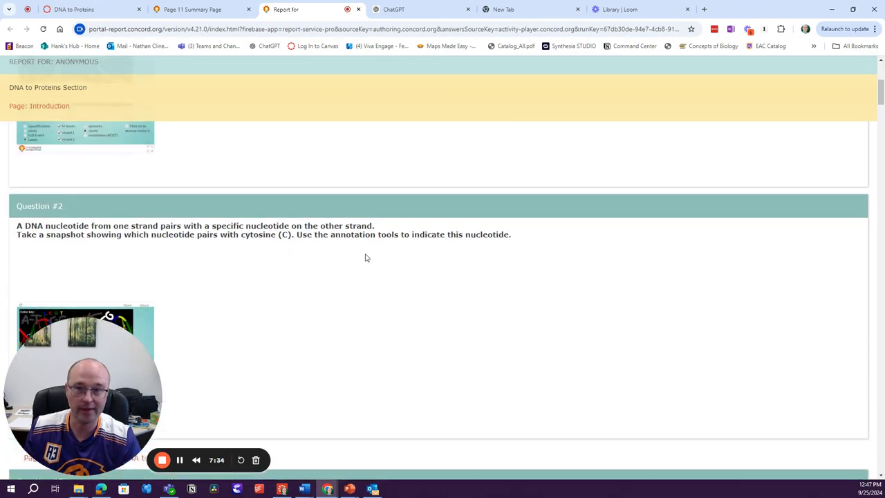
scroll(368, 262, "down", 20)
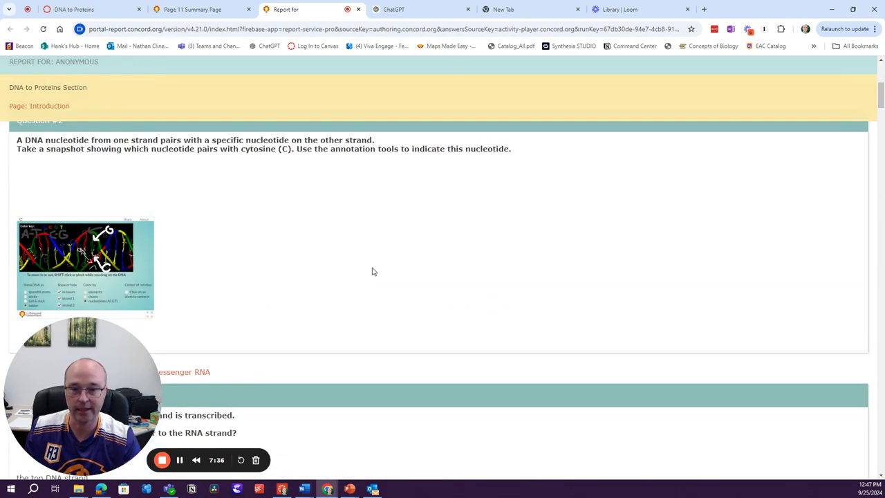
scroll(396, 317, "down", 20)
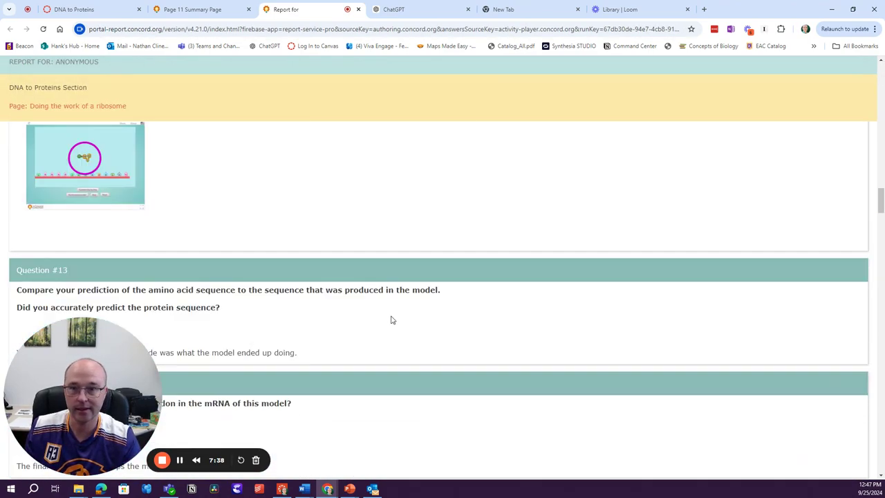
scroll(406, 370, "down", 20)
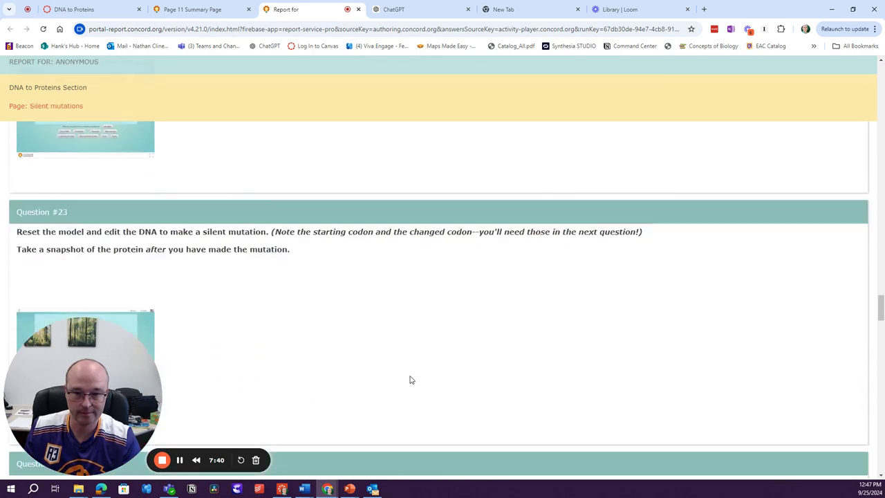
scroll(408, 391, "down", 20)
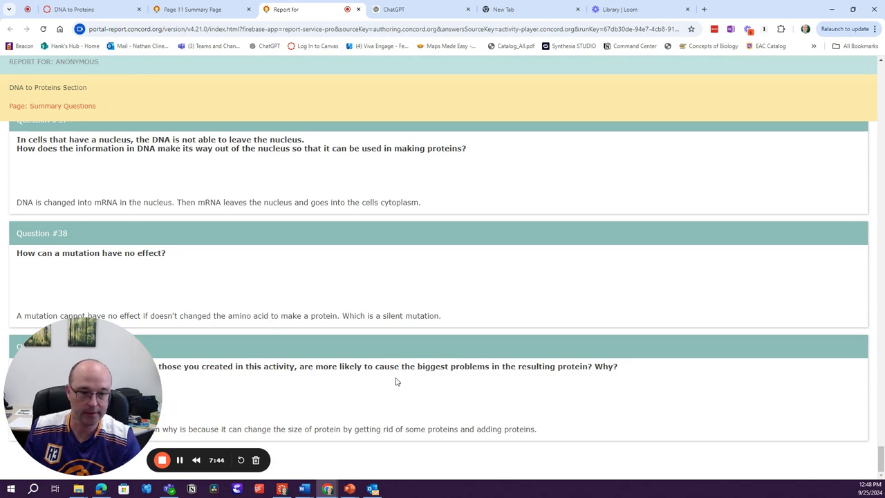
scroll(397, 381, "up", 20)
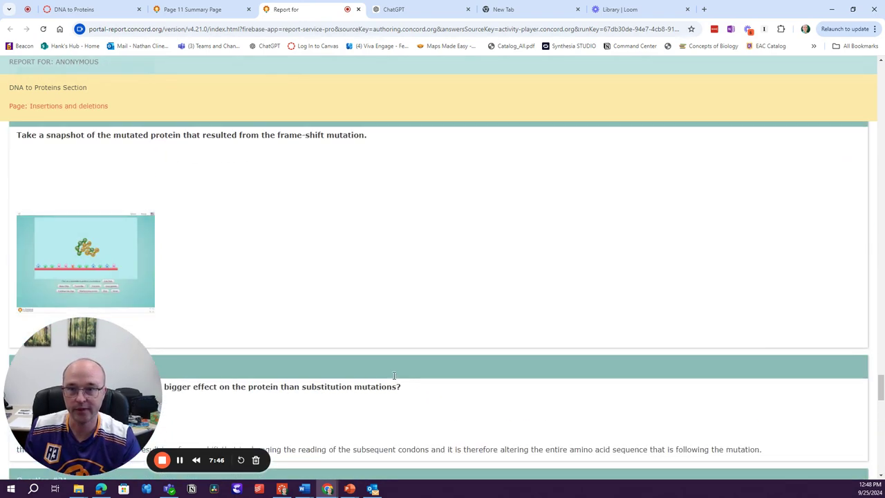
scroll(392, 376, "up", 8)
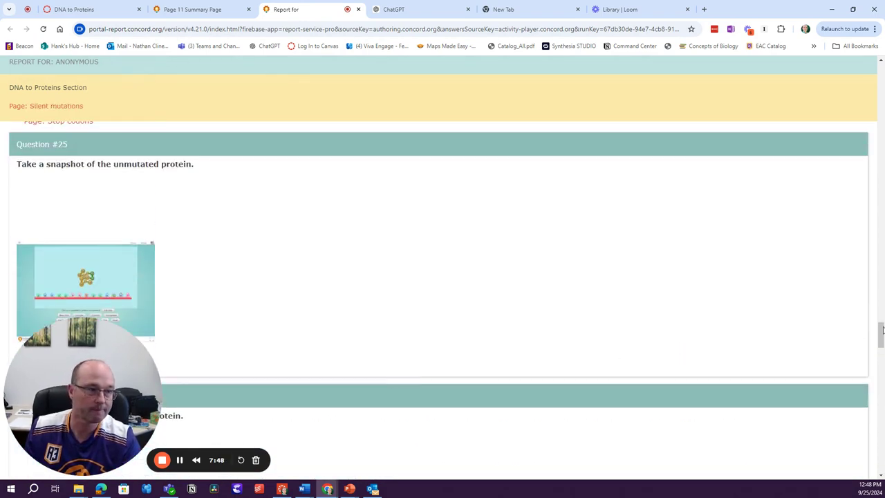
left_click_drag(882, 331, 850, 25)
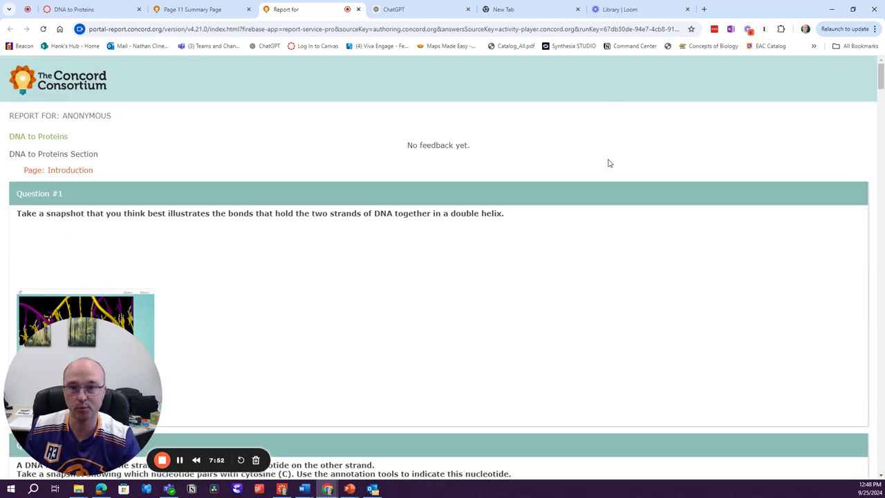
Print the report from Chrome's menu with Destination set to Save as PDF, and save.
left_click(875, 29)
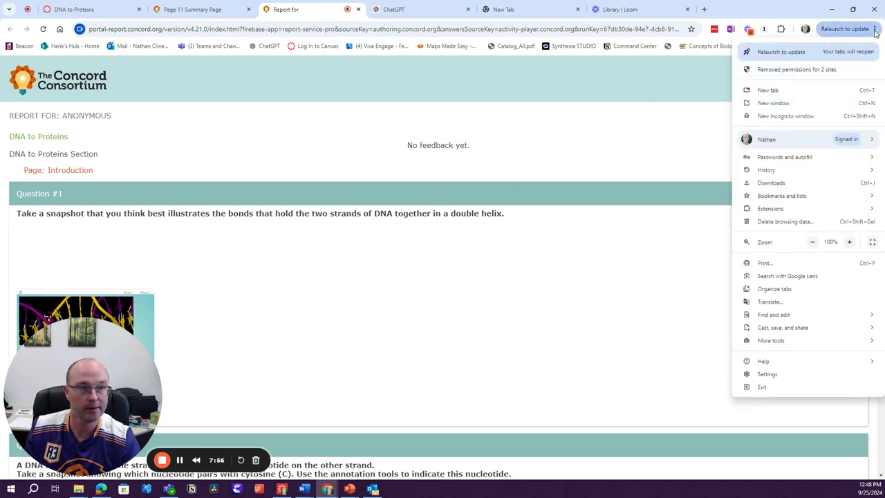
left_click(773, 266)
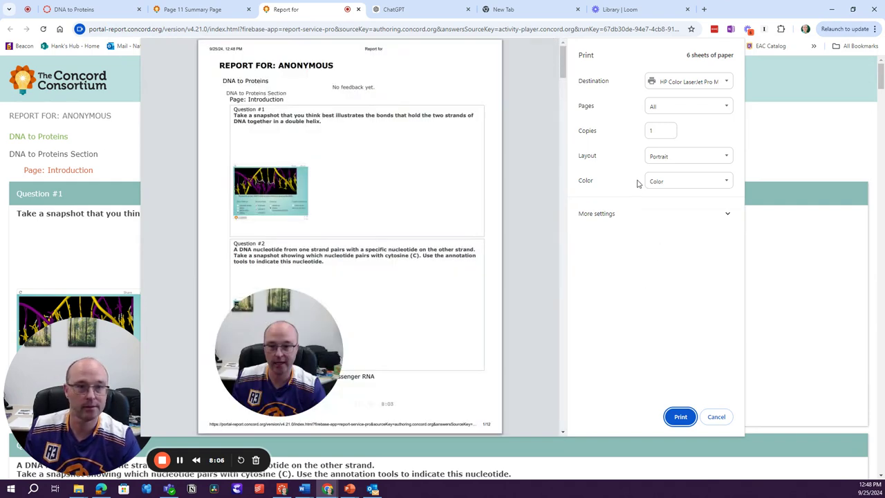
left_click(687, 83)
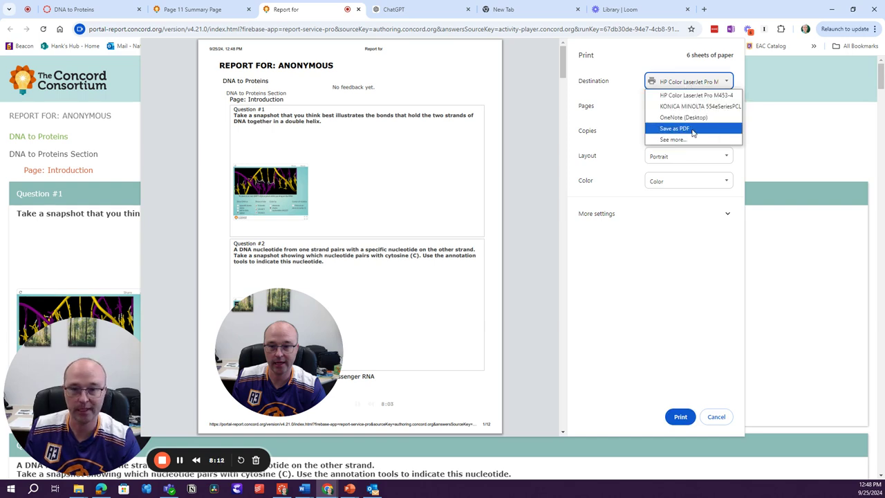
left_click(693, 129)
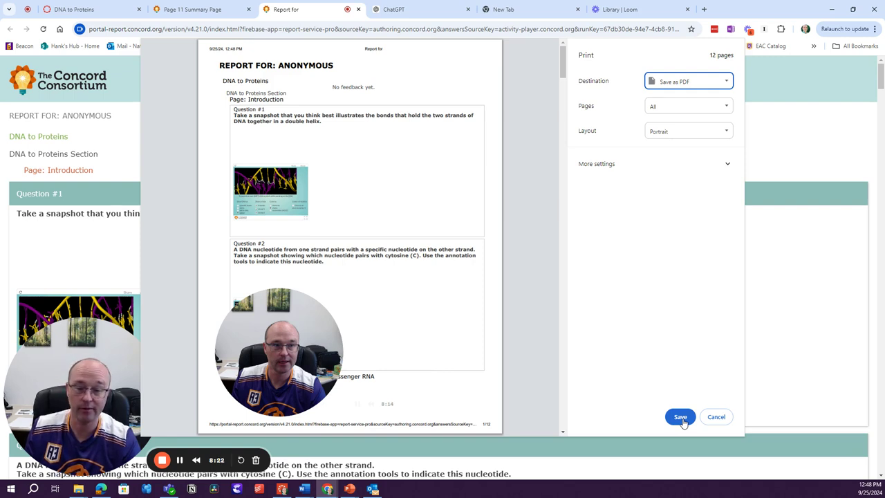
left_click(714, 417)
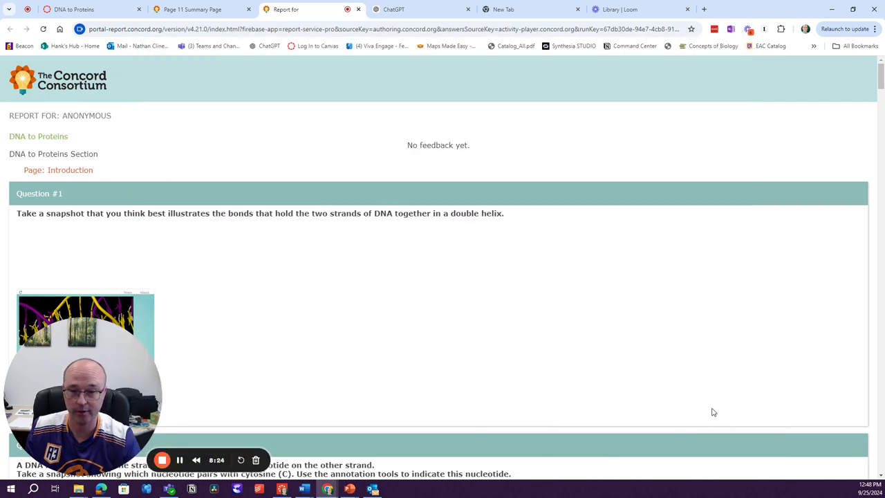